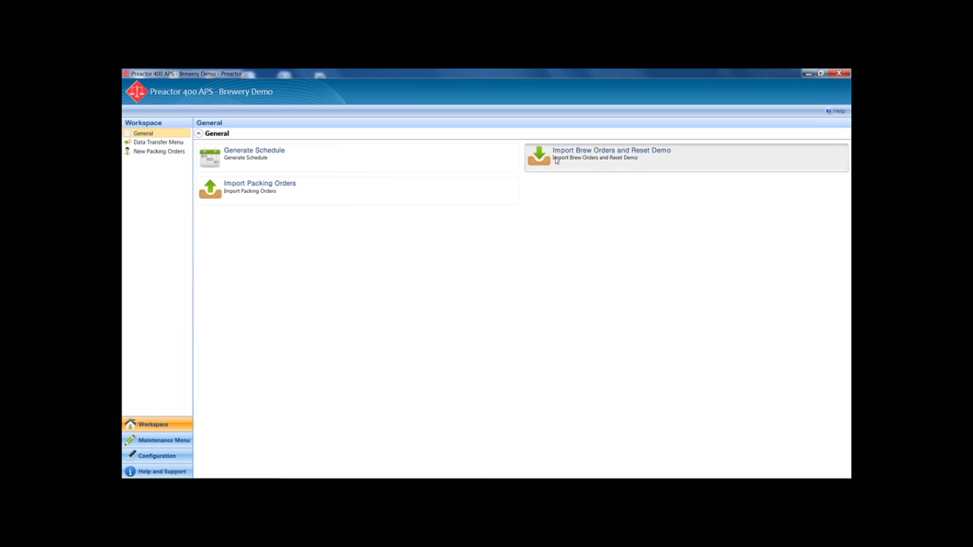
Import the packing orders
click(380, 162)
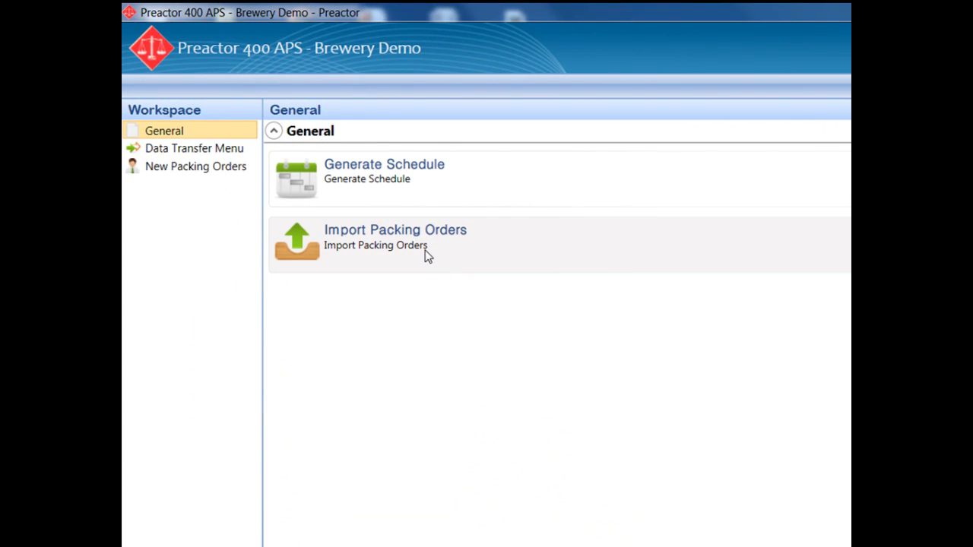
click(427, 256)
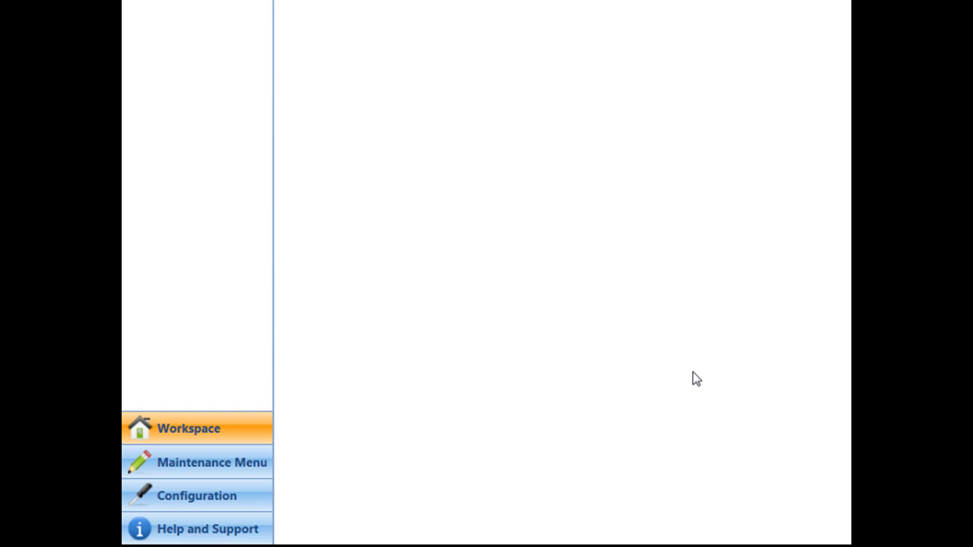
Review the maintenance tables for resource groups, resources and secondary constraints
click(190, 440)
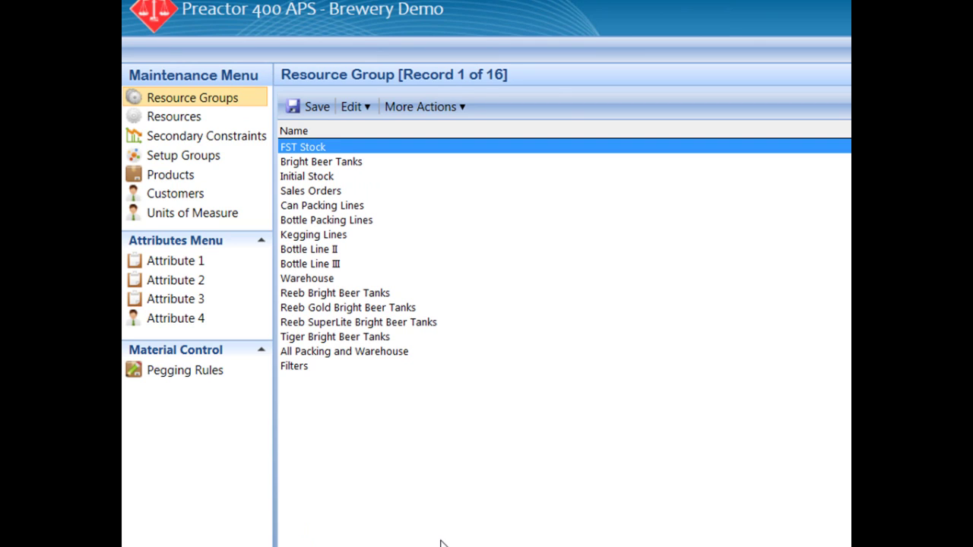
click(174, 126)
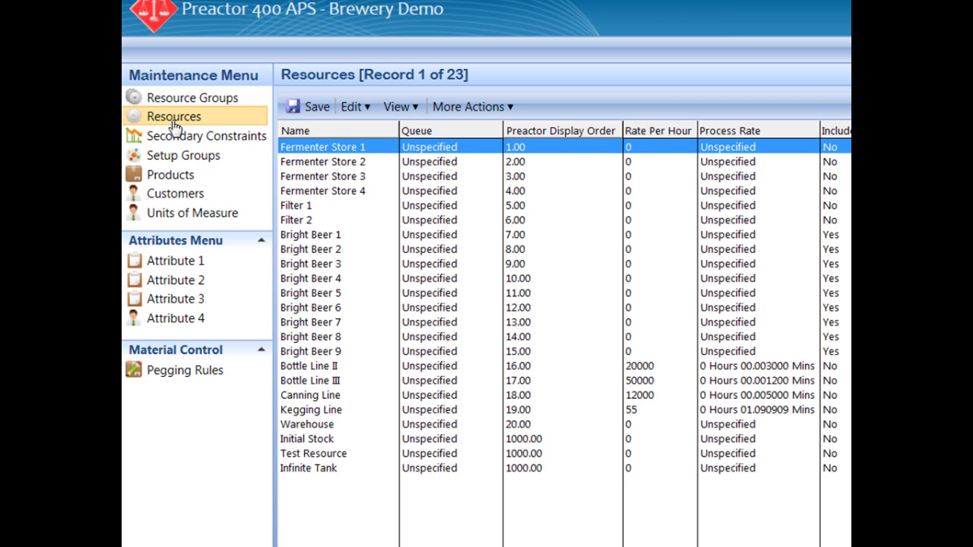
click(178, 137)
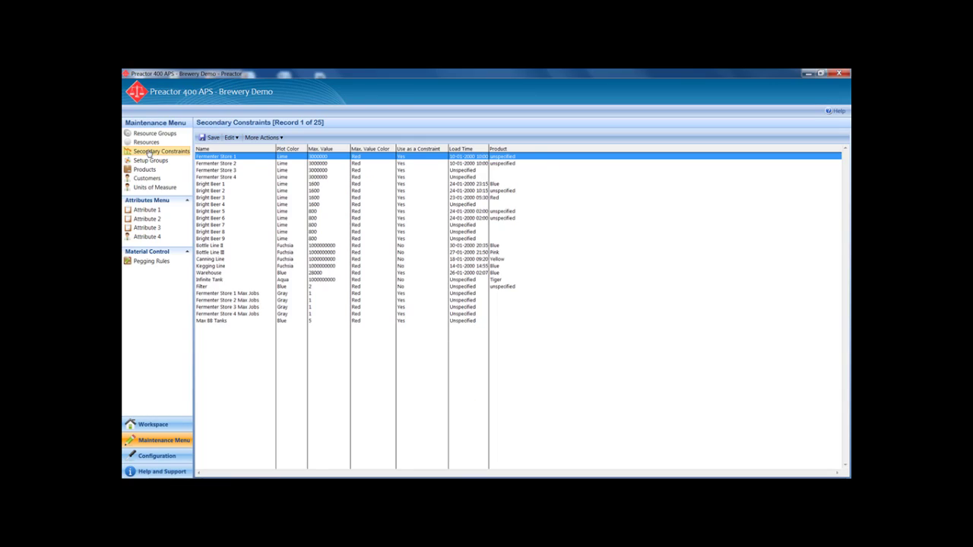
Generate the schedule from the workspace and schedule the first filter order with its bright beer, packing and warehouse operations
click(152, 424)
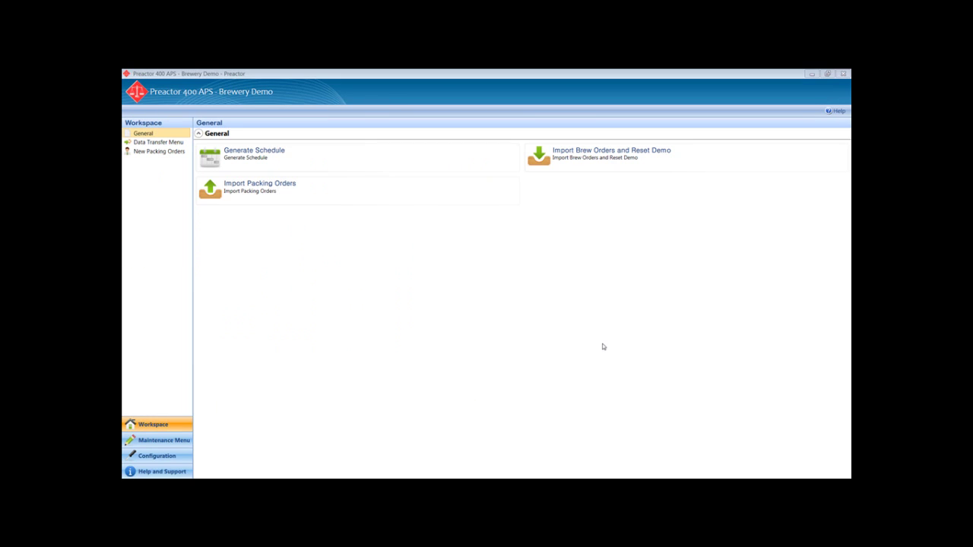
click(262, 160)
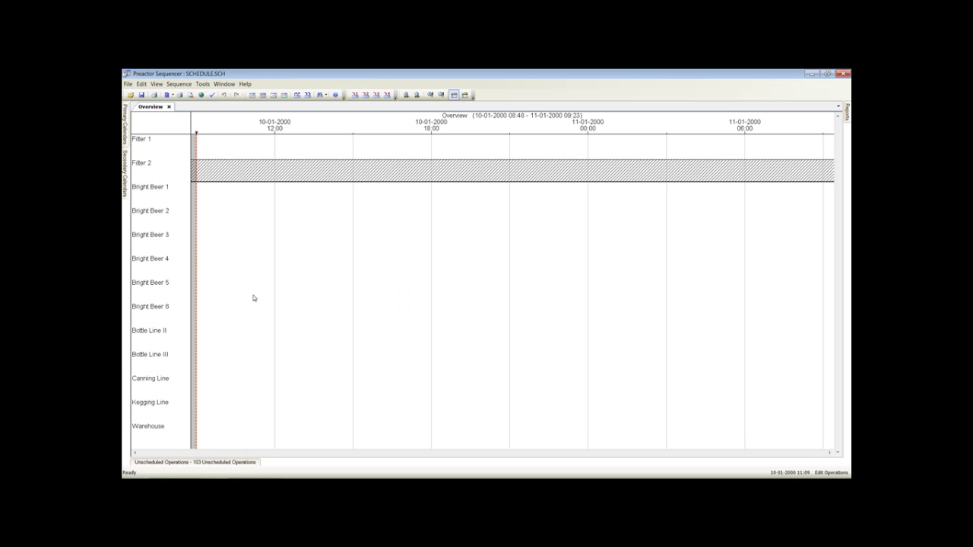
click(228, 463)
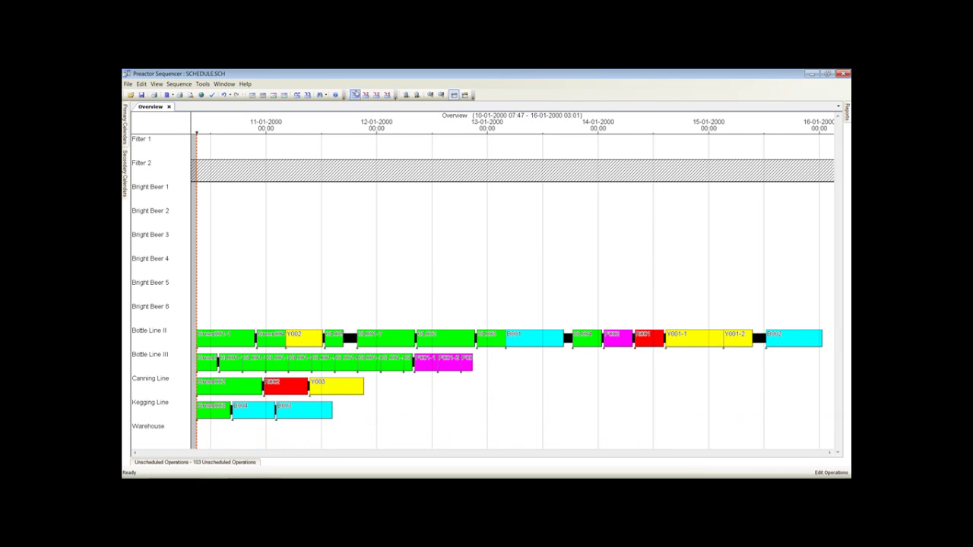
click(365, 95)
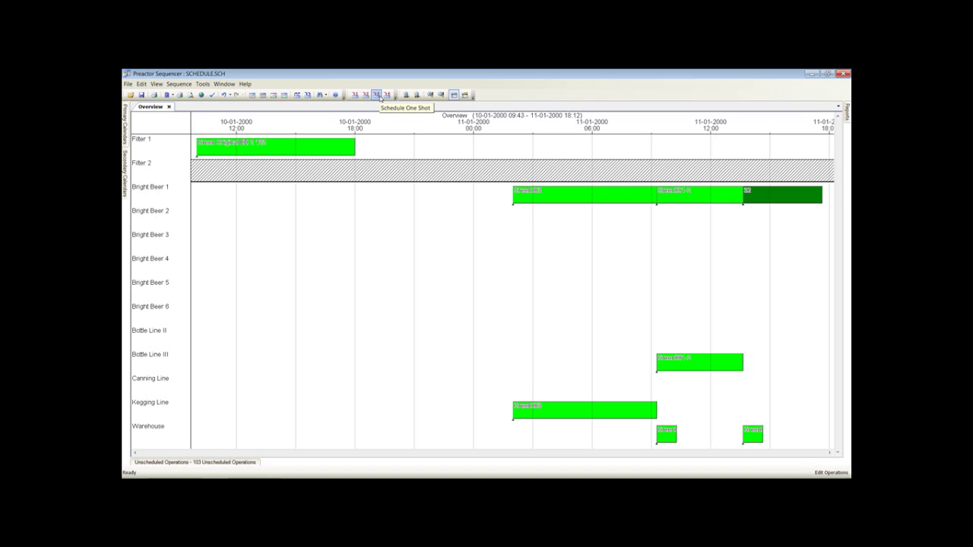
Highlight the entire order of the first operation on Bright Beer 1 and clear the highlighting
right_click(524, 202)
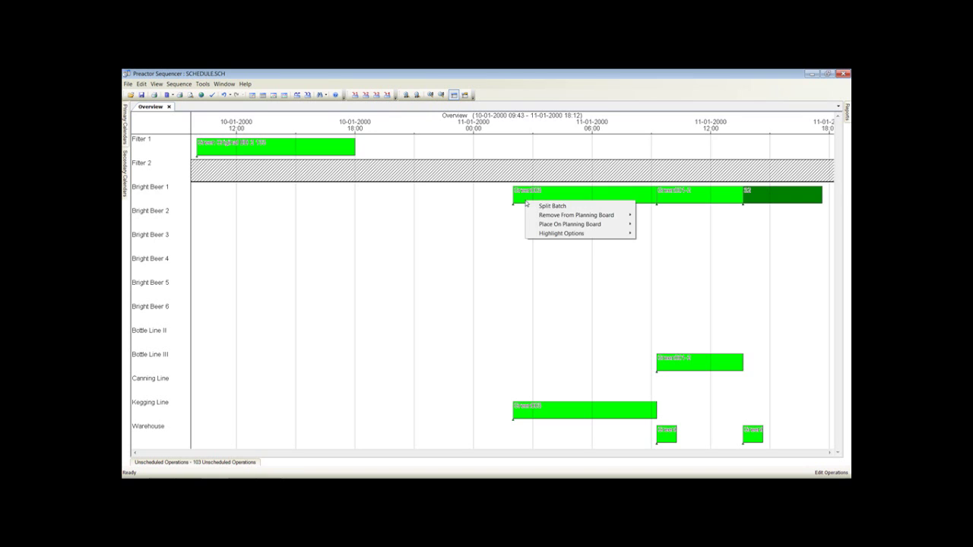
mouse_move(536, 234)
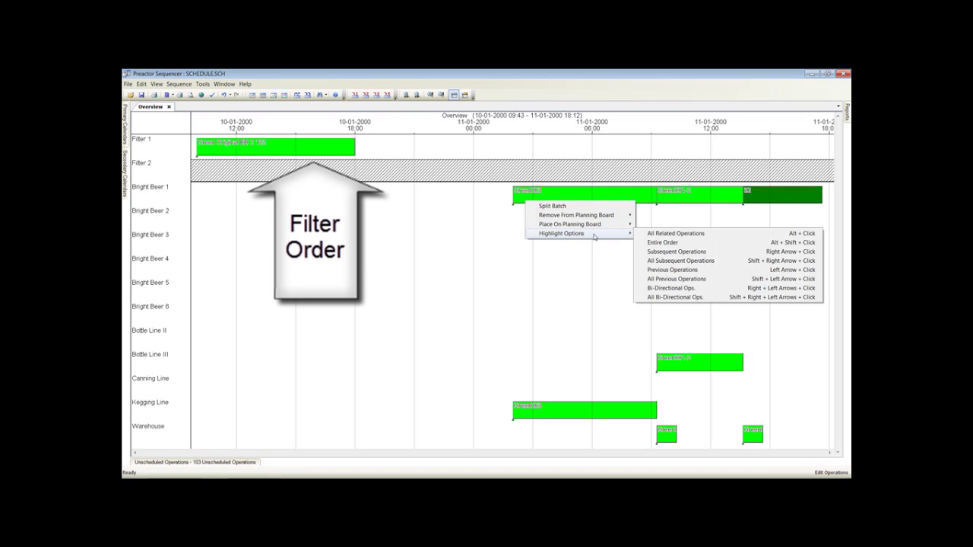
click(643, 242)
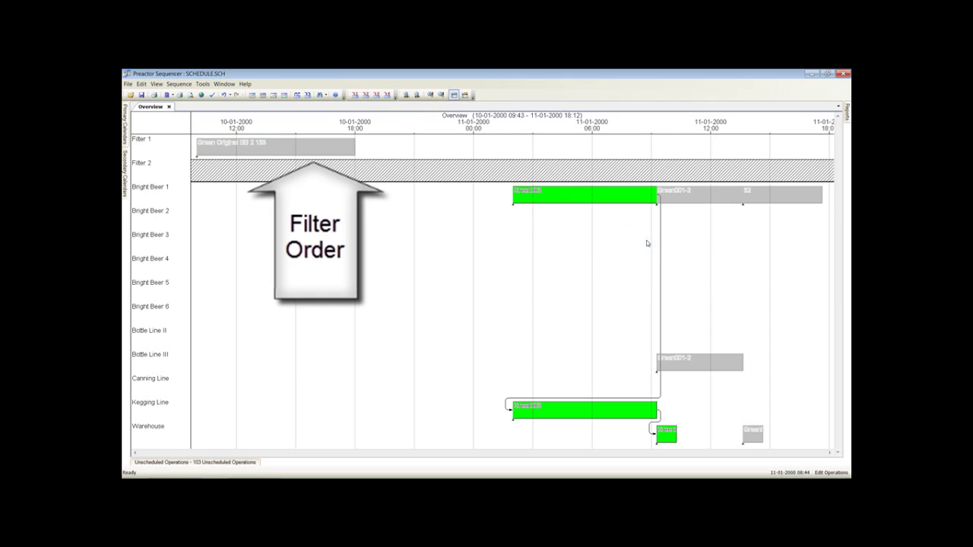
click(523, 268)
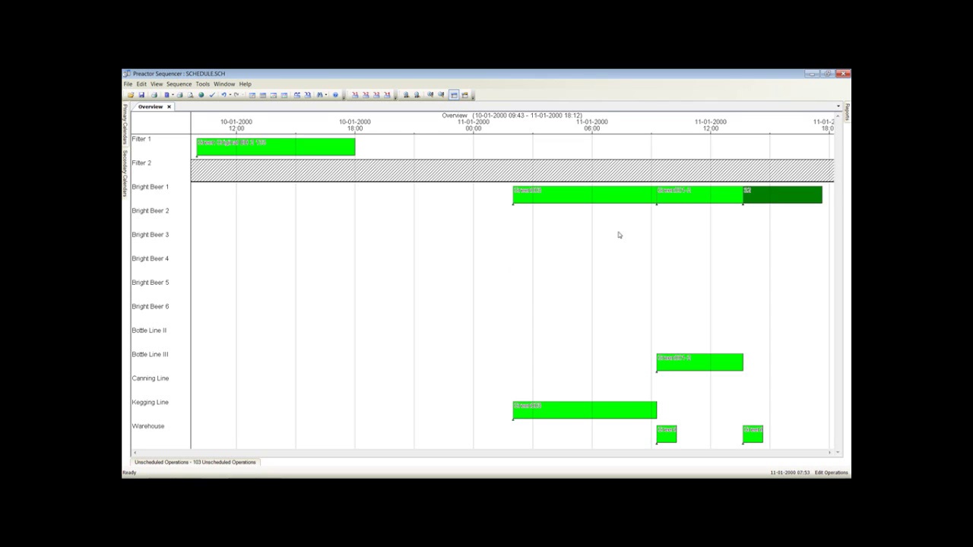
Highlight the entire order of Green001-2 on Bright Beer 1 and clear the highlighting
right_click(684, 202)
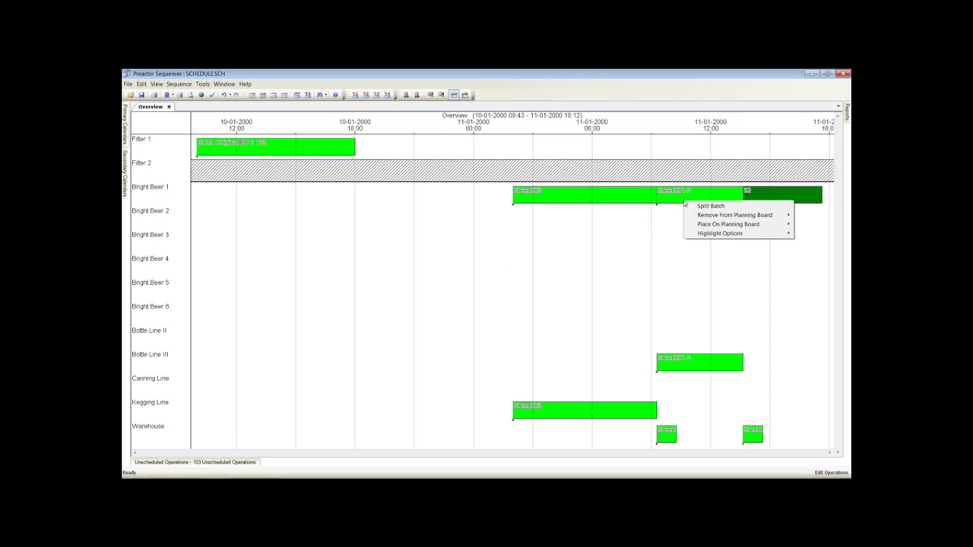
mouse_move(697, 234)
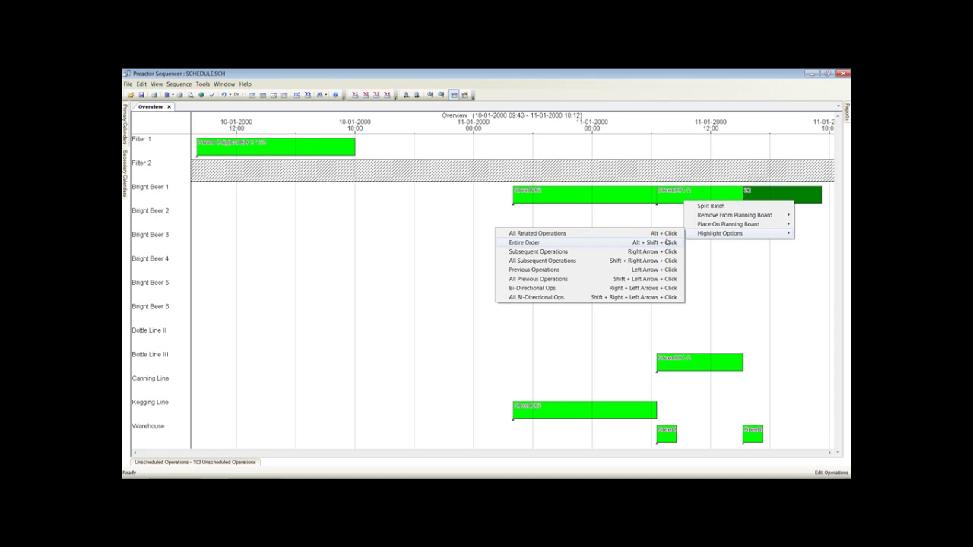
click(666, 243)
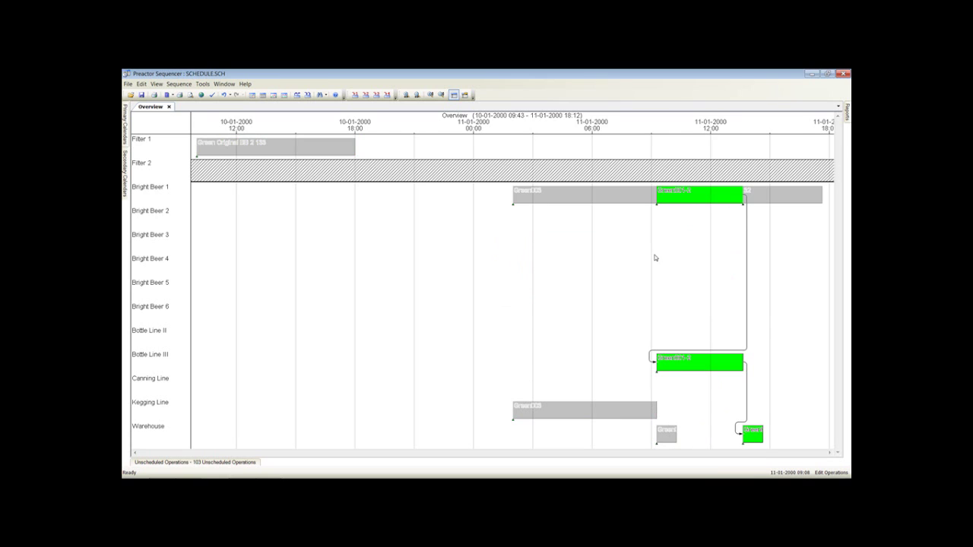
click(770, 262)
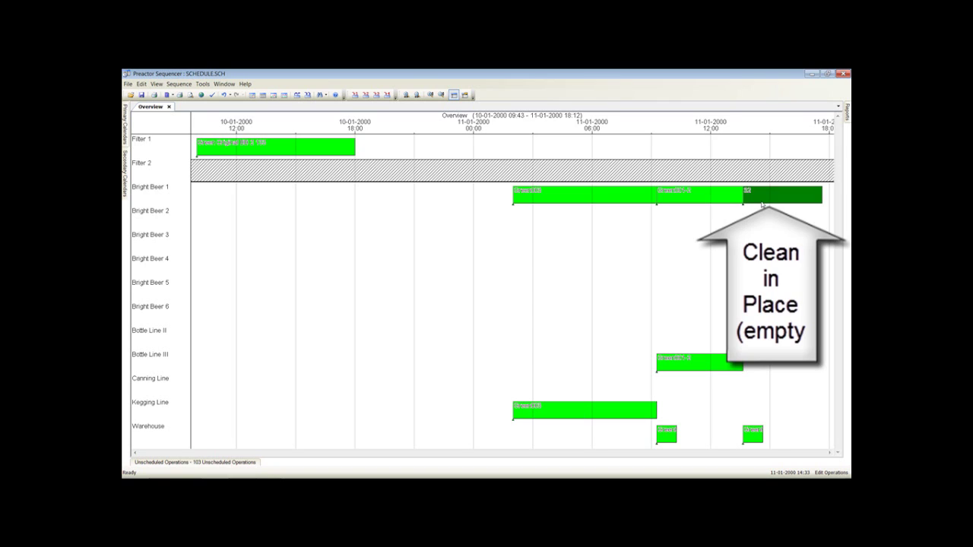
Schedule further filter orders in single shots and schedule all the remaining orders
click(379, 99)
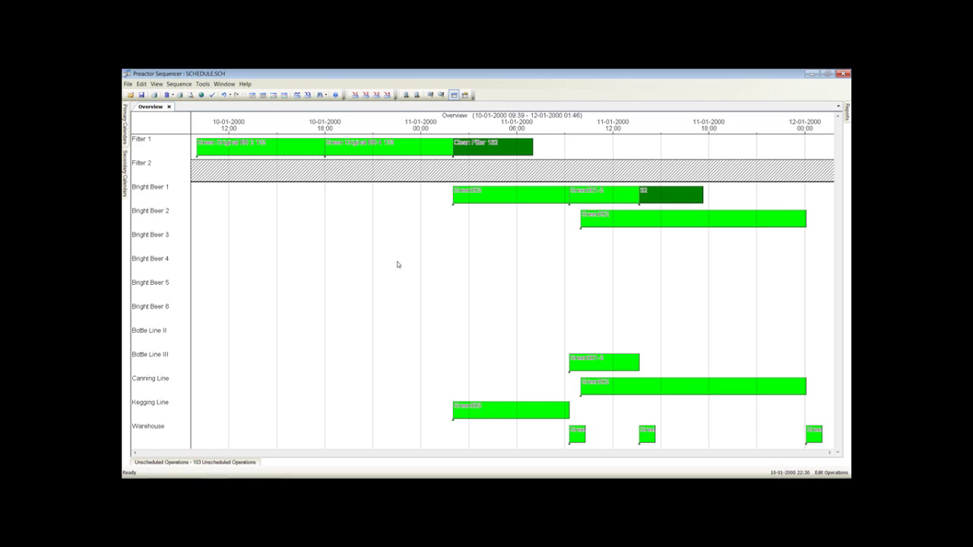
click(376, 95)
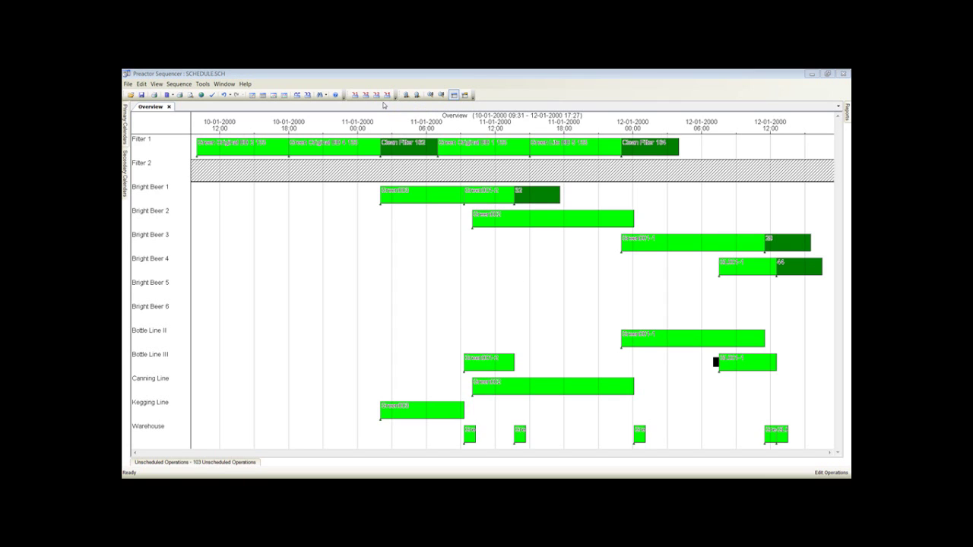
click(387, 96)
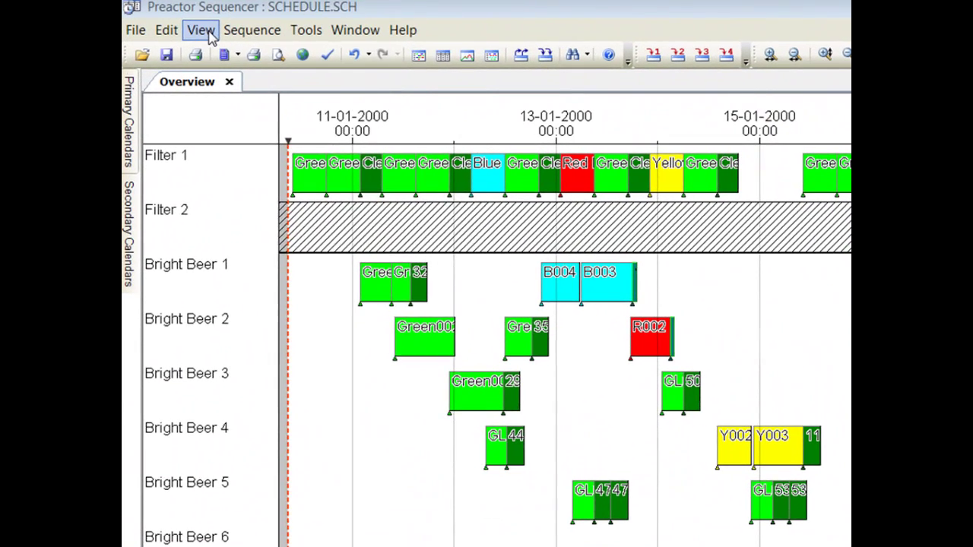
Open the plot window for the completed schedule
click(206, 42)
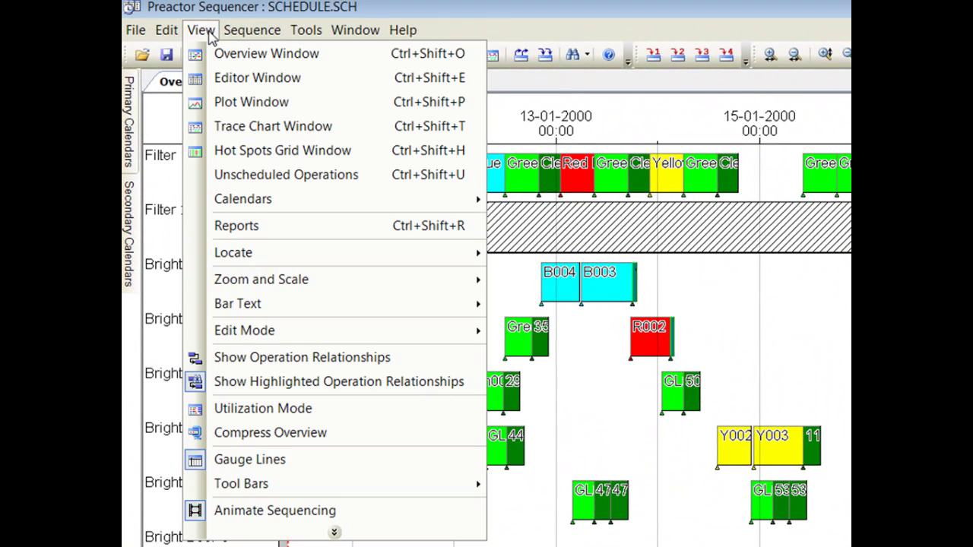
click(236, 103)
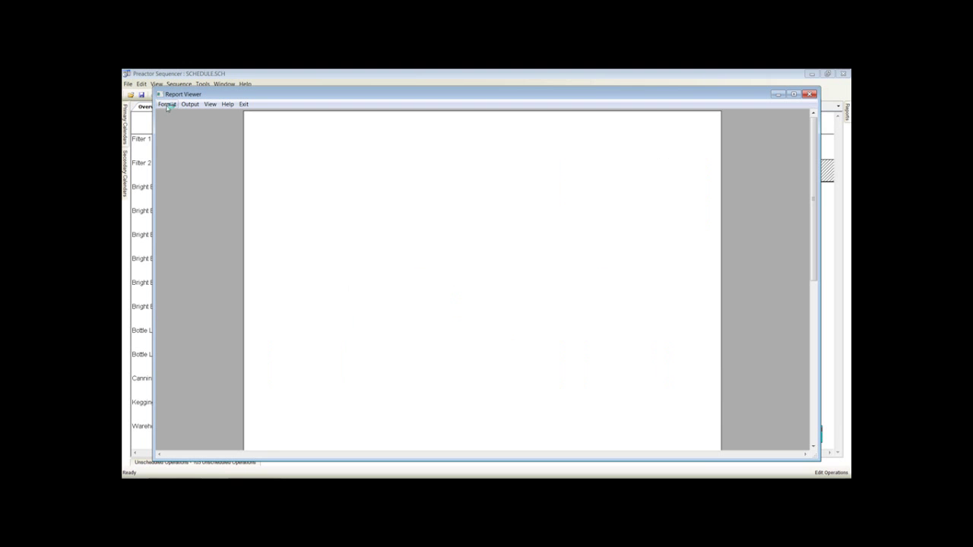
Open the Tank Utilisation Report, review its pages for Bright Beer 1 to 5 and close it
click(167, 105)
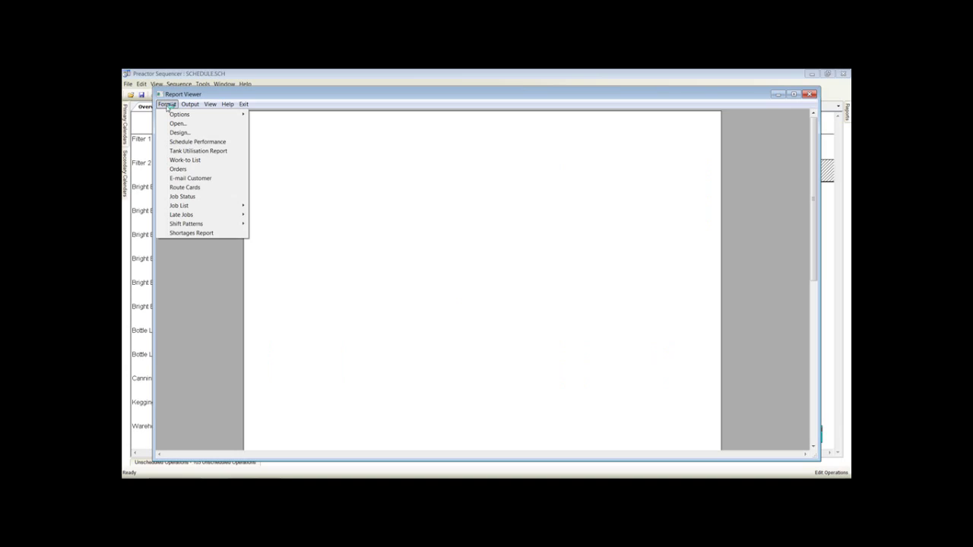
click(186, 151)
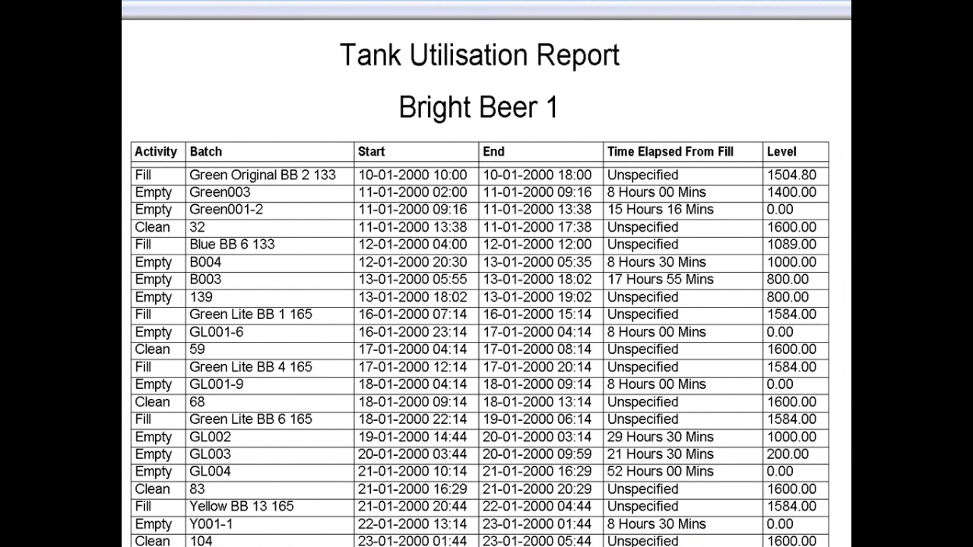
key(Page_Down)
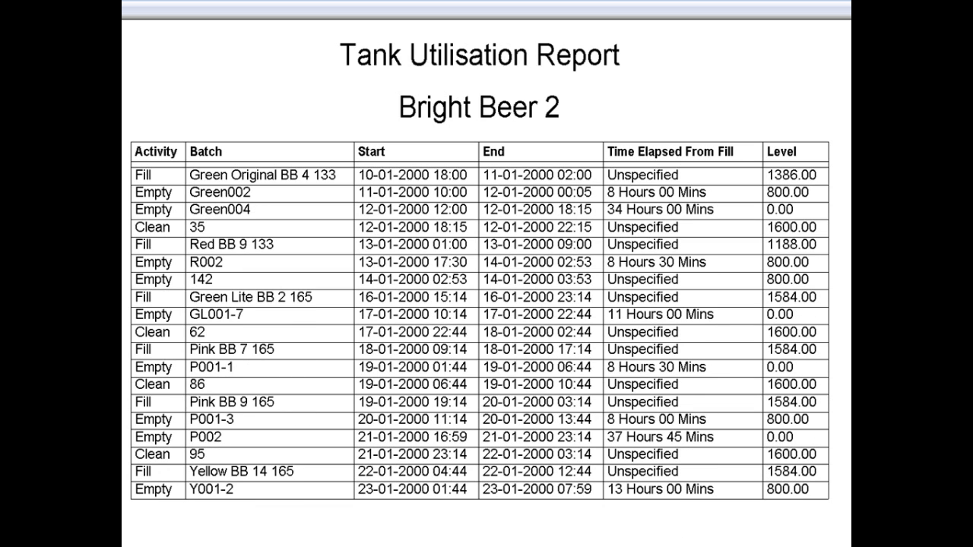
key(Page_Down)
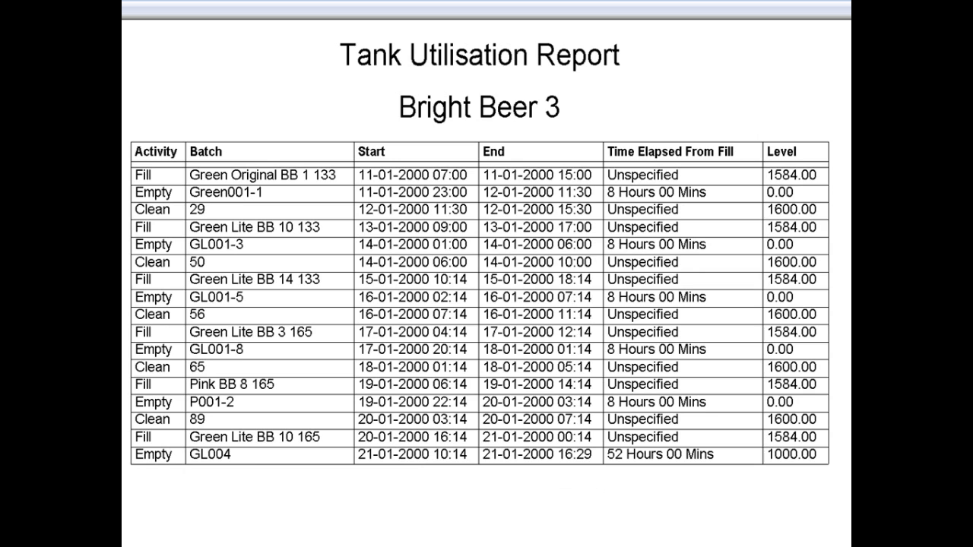
key(Page_Down)
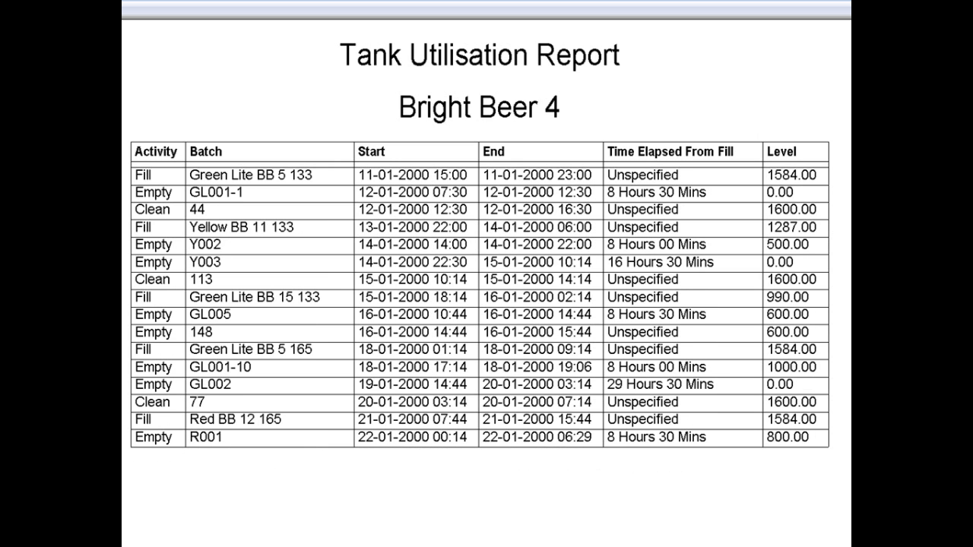
key(Page_Down)
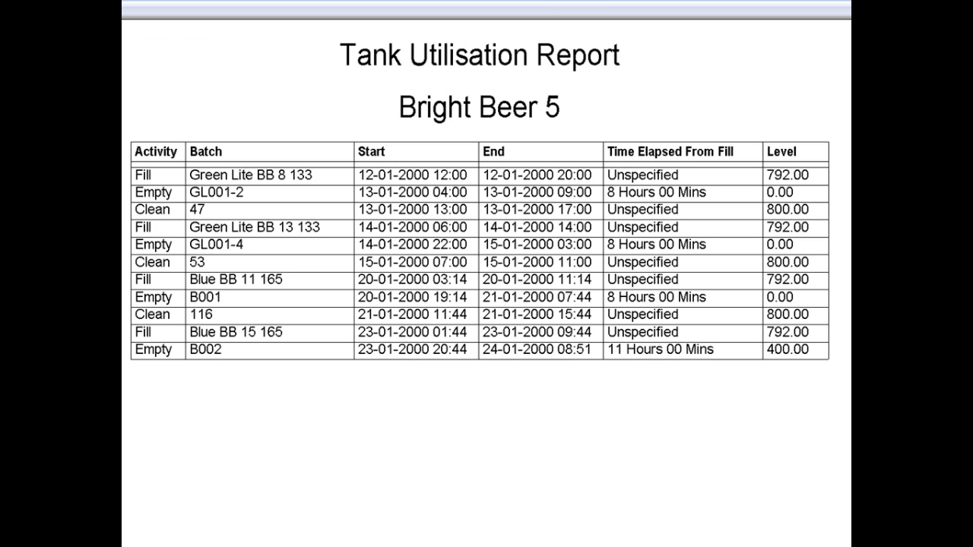
key(Escape)
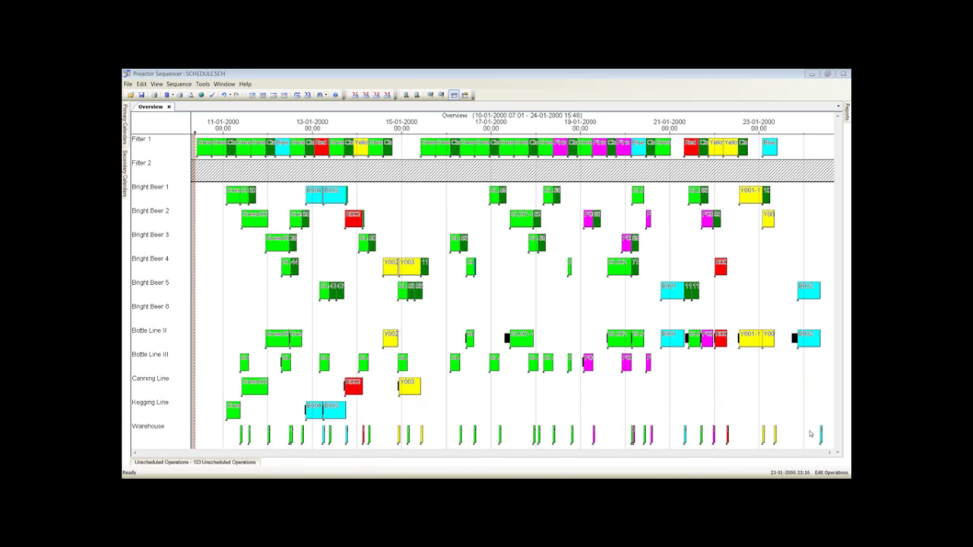
Highlight the linked operations of the blue, green and yellow beers and a cleaning operation in turn, and clear the highlighting
click(666, 296)
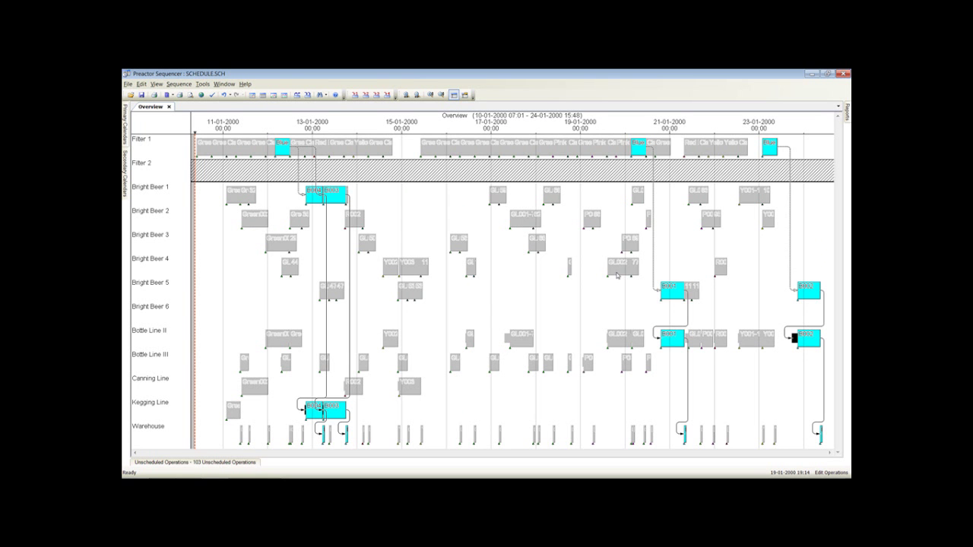
click(490, 259)
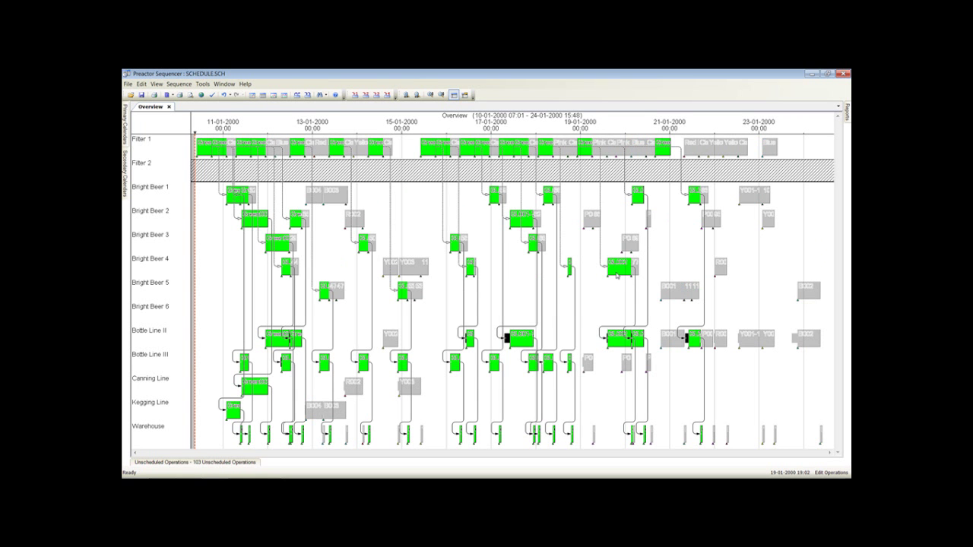
click(414, 269)
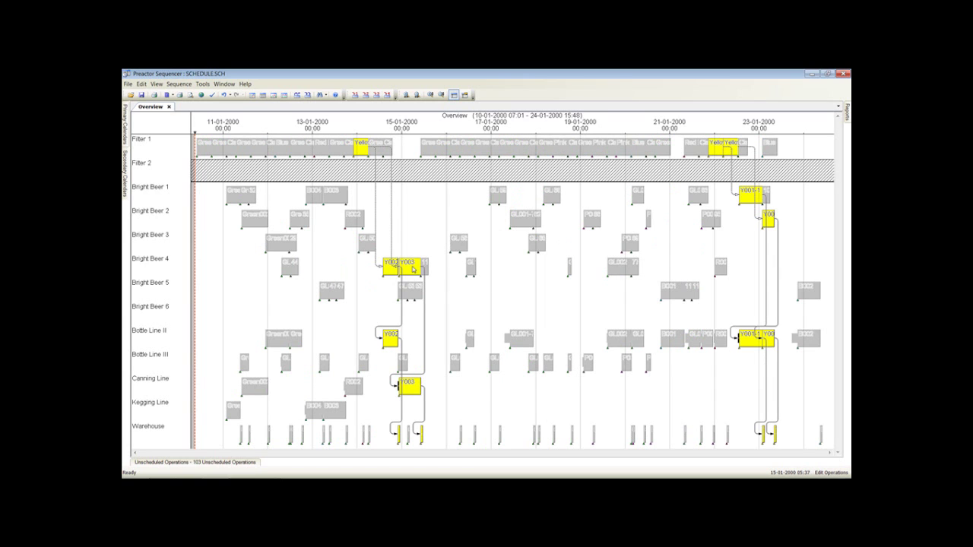
click(341, 288)
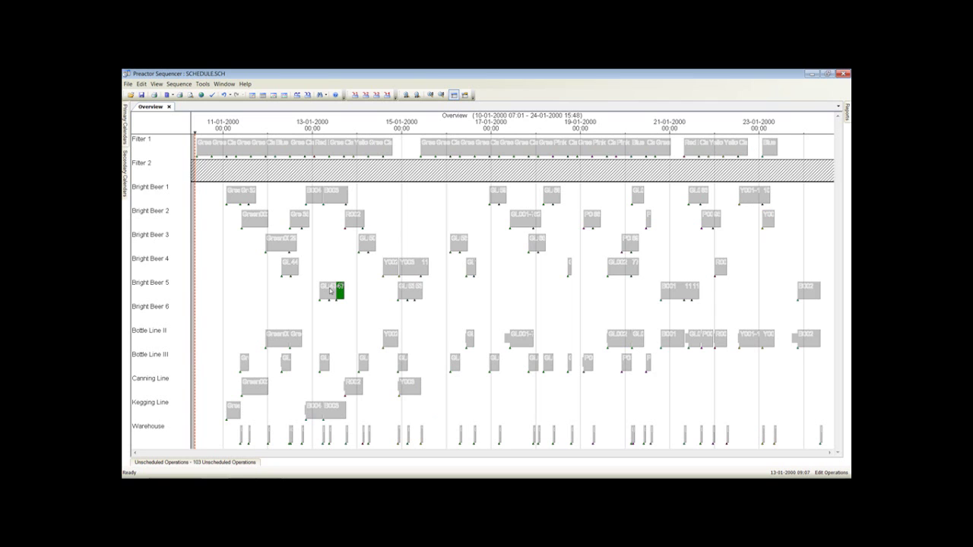
drag(332, 291, 323, 292)
click(323, 292)
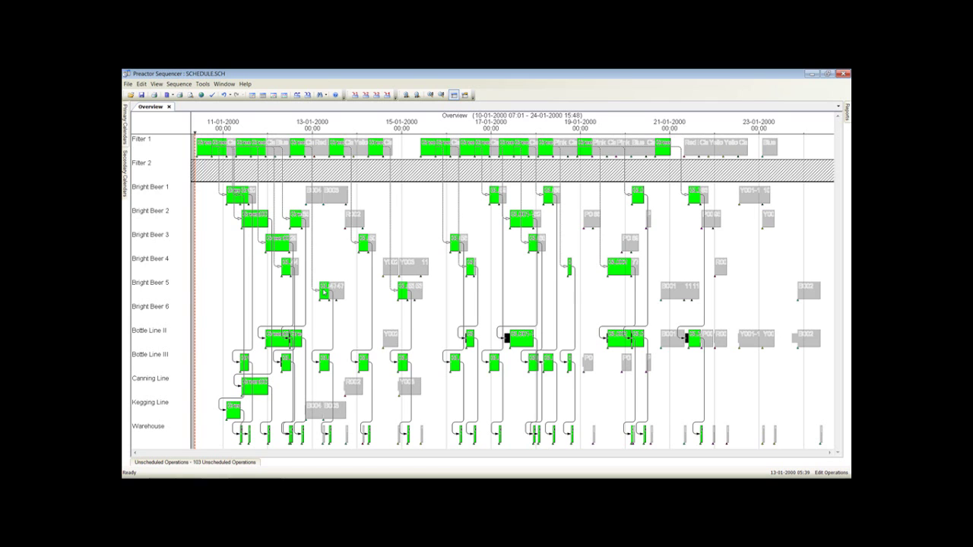
click(314, 197)
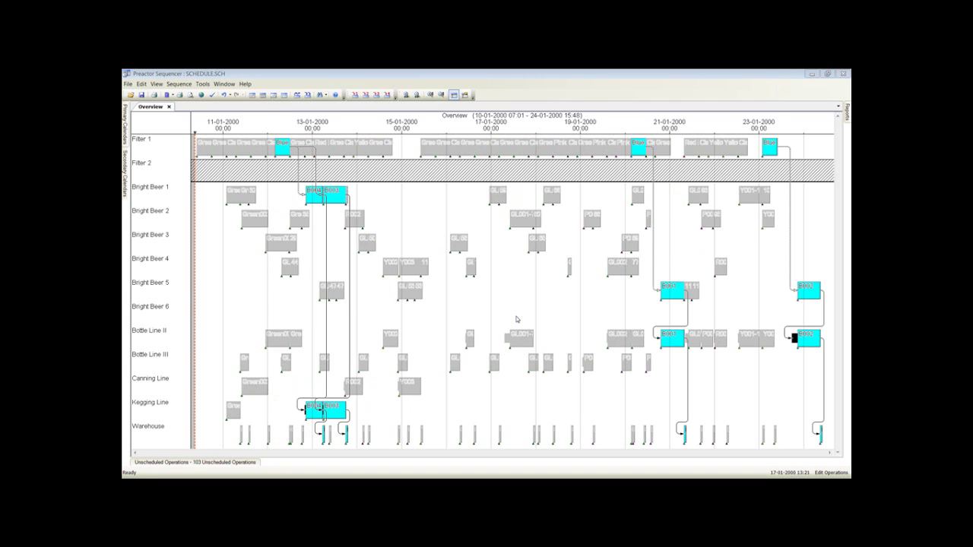
click(567, 332)
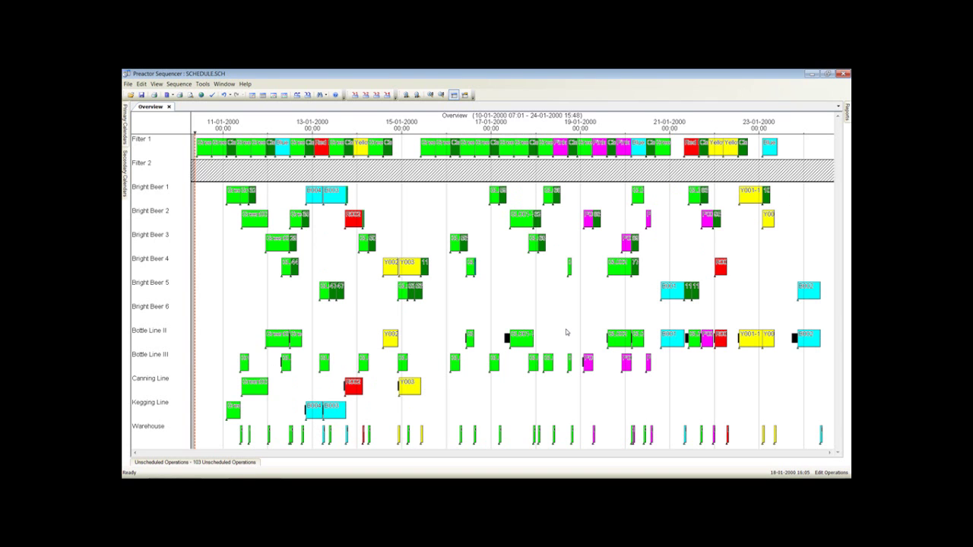
Close the sequencer, saving the changes to the SCHEDULE.SCH dataset and the schedule messages
click(842, 73)
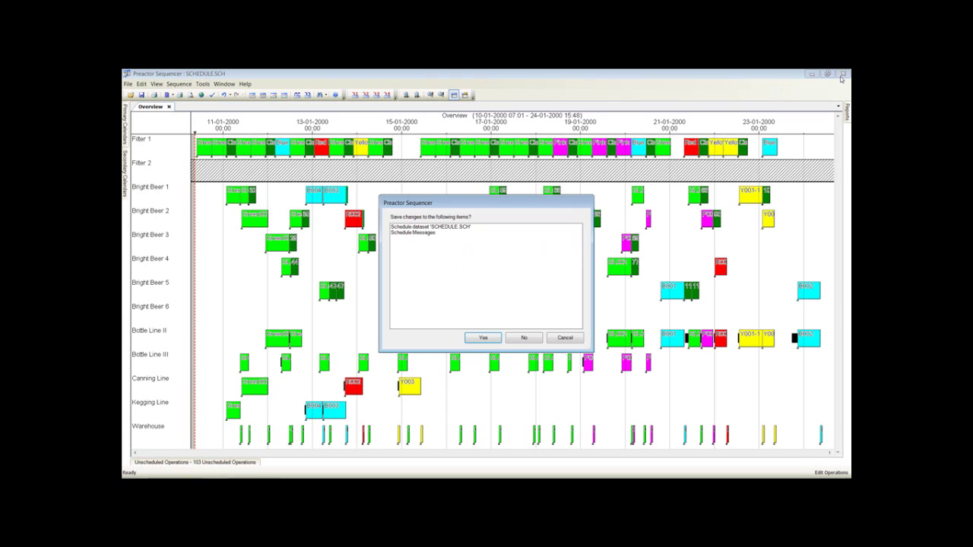
click(479, 338)
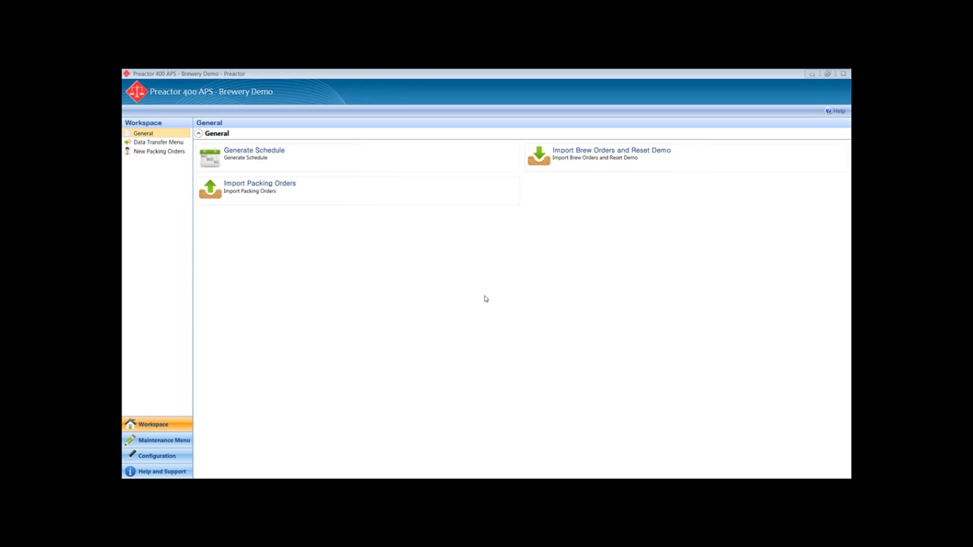
click(839, 463)
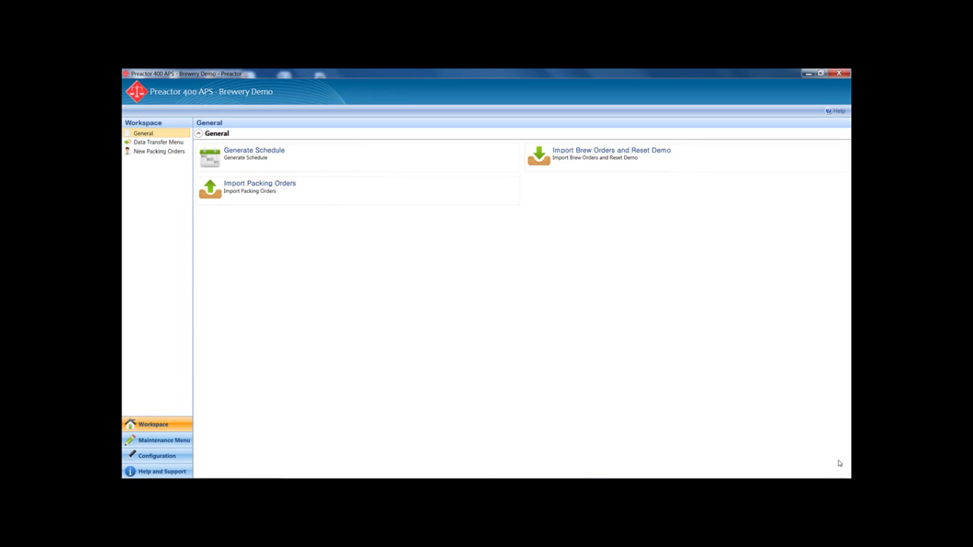